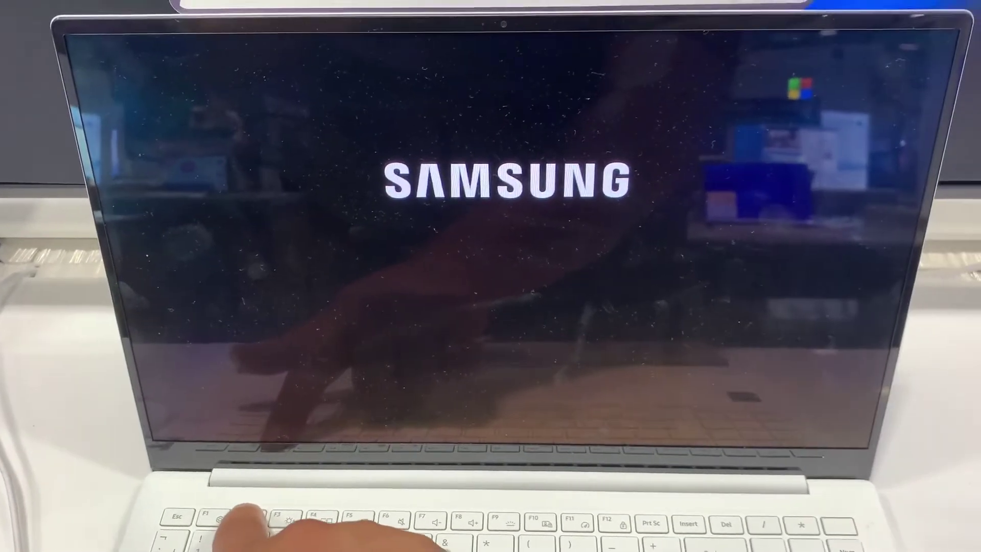
# Enter BIOS setup with F2 during the Samsung startup logo.
pyautogui.press('F2')
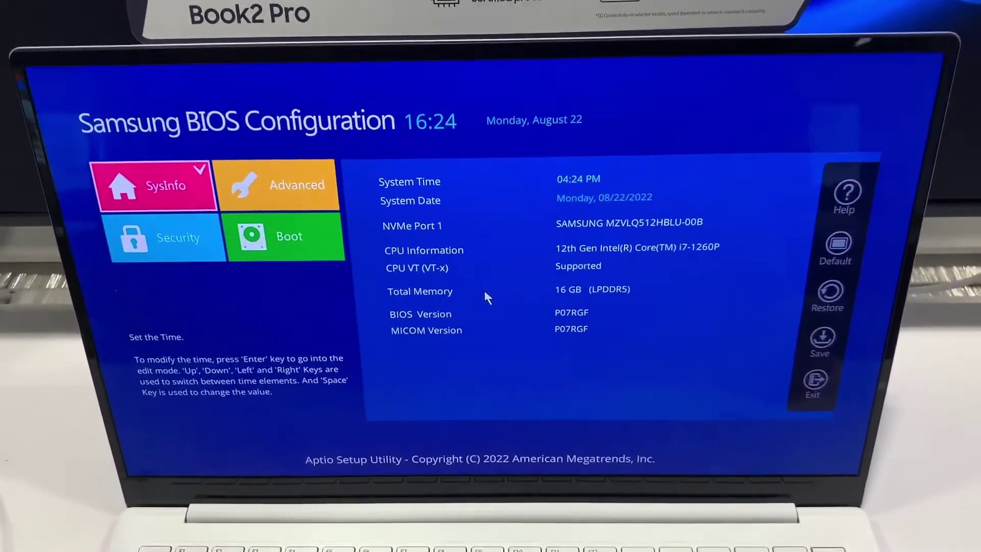
# View the Advanced page, read the USB Charging description, then return to SysInfo.
pyautogui.press('Right')
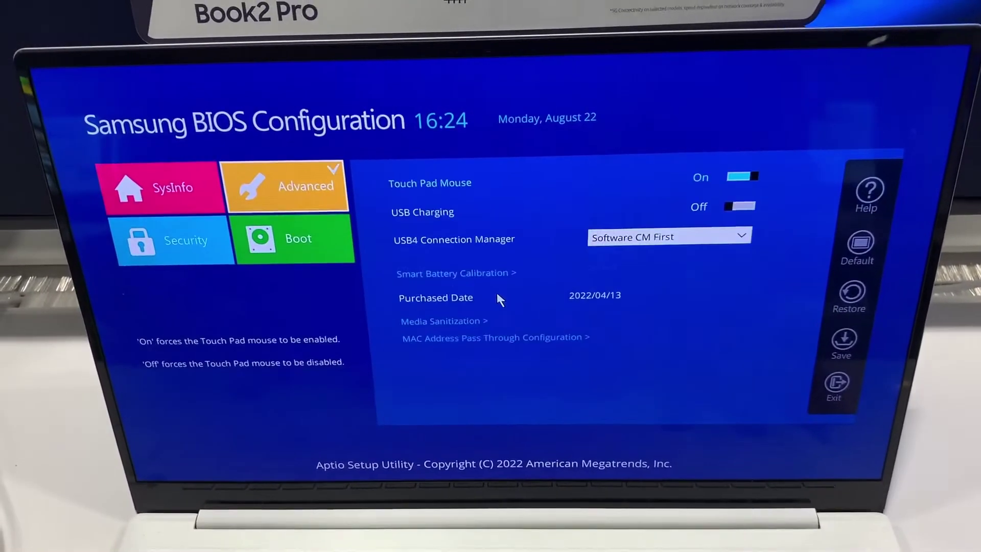
pyautogui.press('Down')
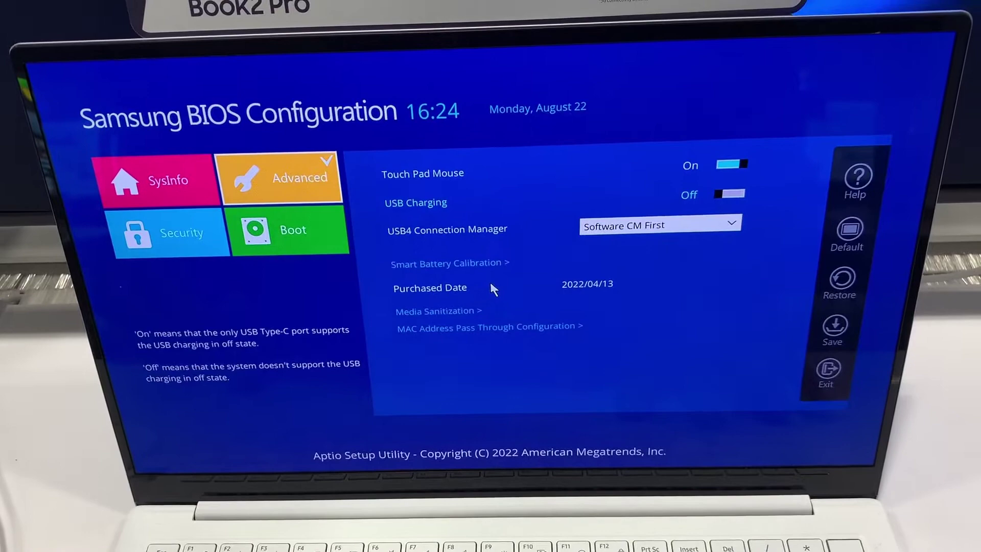
pyautogui.press('Left')
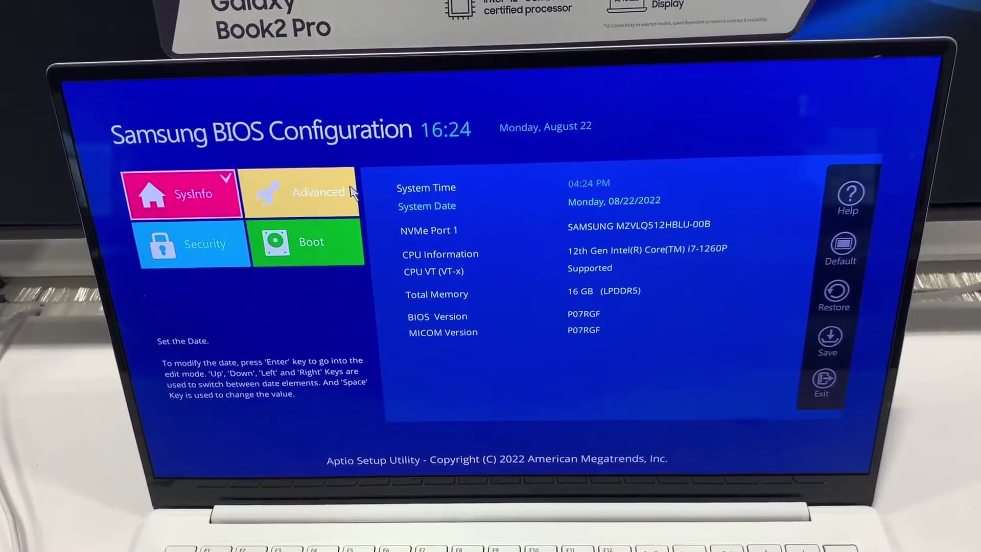
# Visit the Advanced page again, then the Security password settings and the Boot options.
pyautogui.click(353, 192)
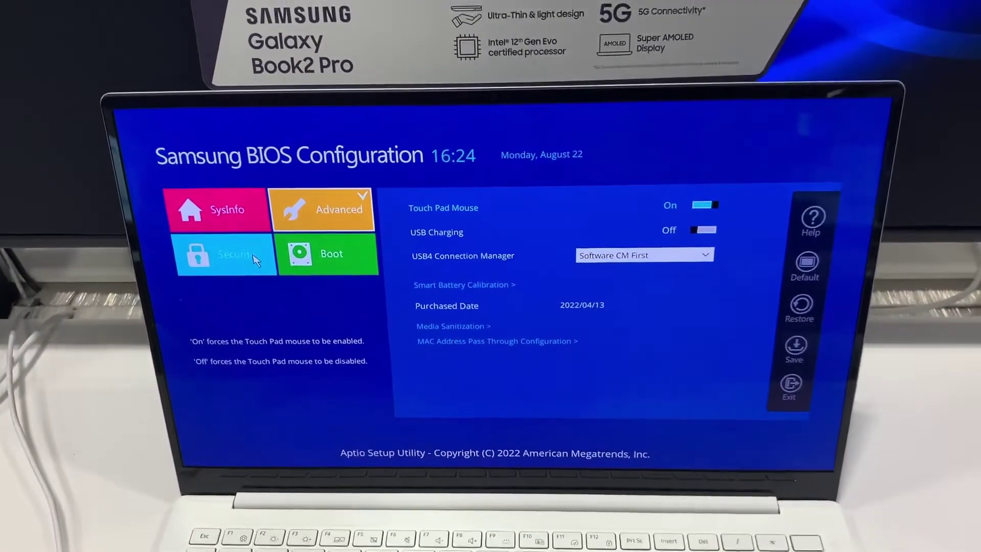
pyautogui.click(219, 265)
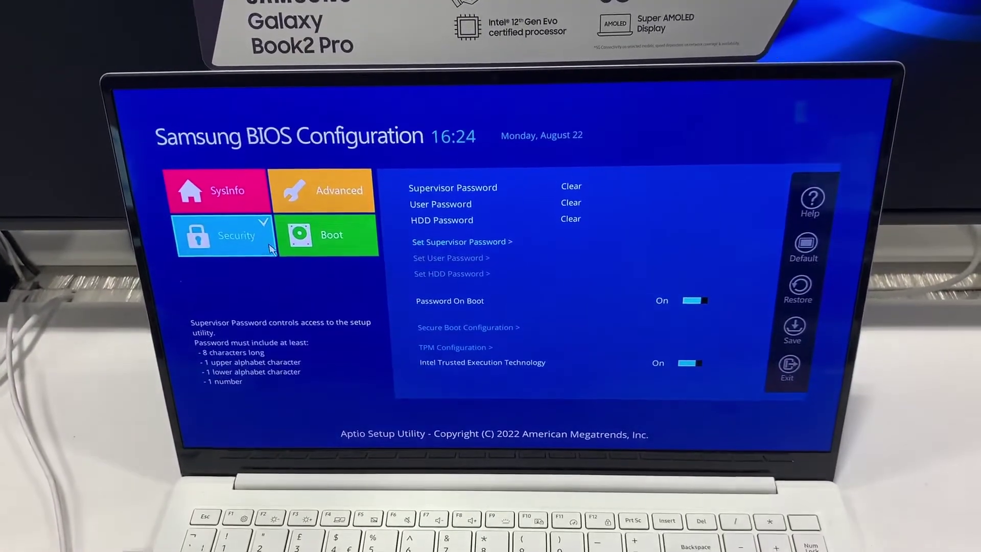
pyautogui.click(335, 253)
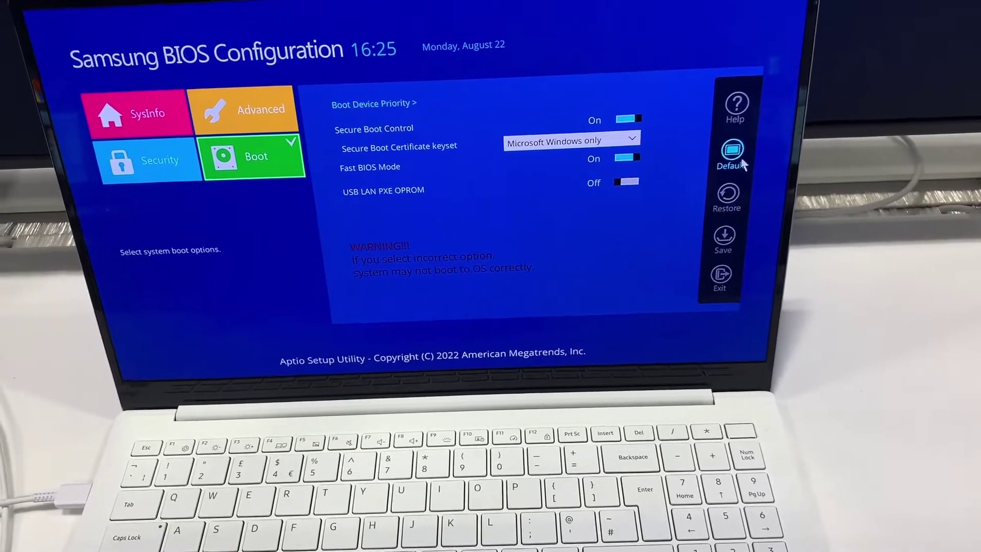
# Cancel the prompt to load optimized default settings.
pyautogui.click(733, 153)
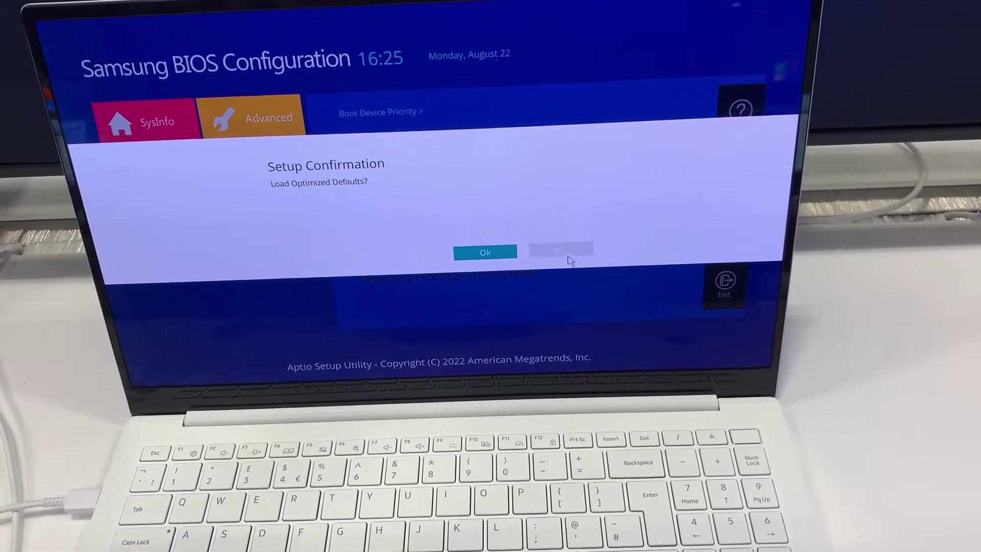
pyautogui.click(571, 255)
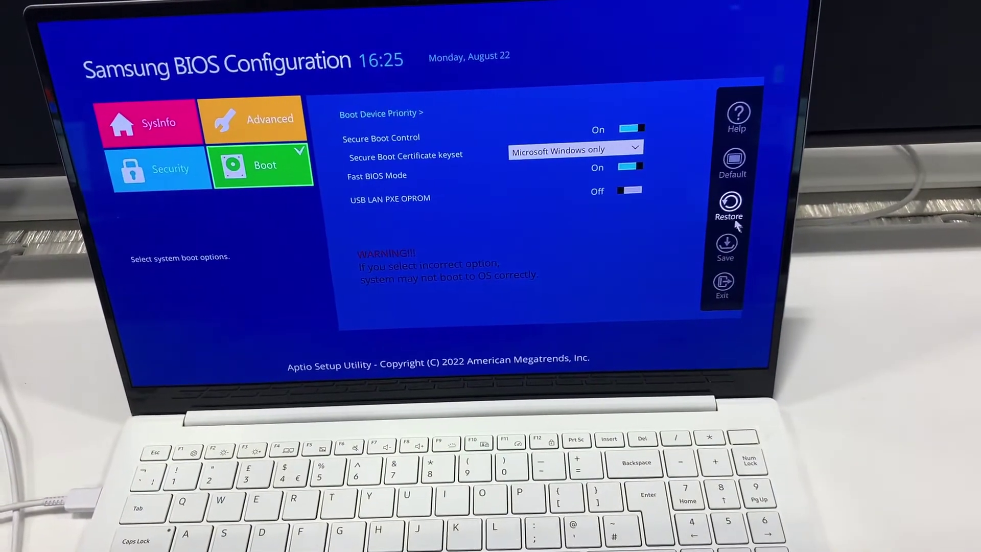
# Exit setup and confirm 'Reset without saving?'.
pyautogui.click(726, 287)
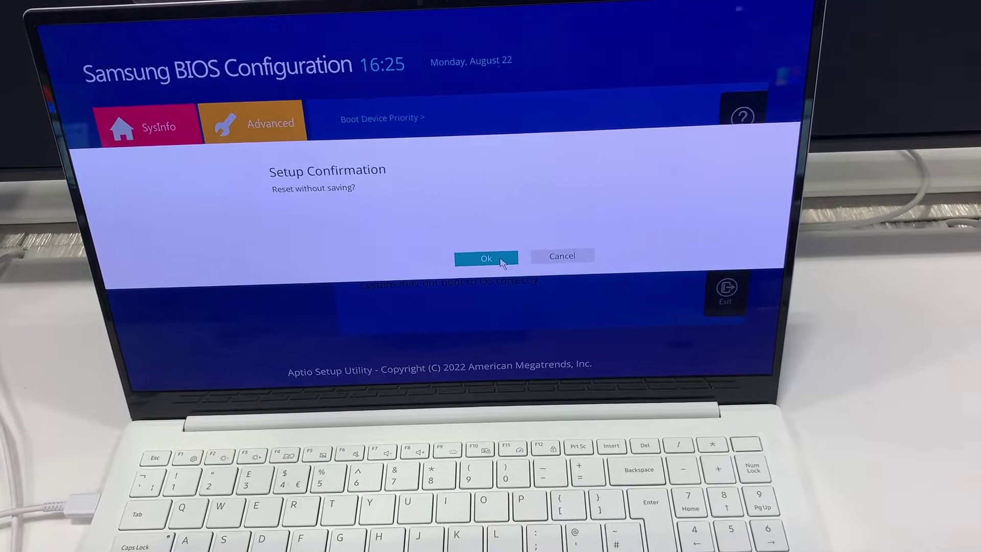
pyautogui.click(502, 262)
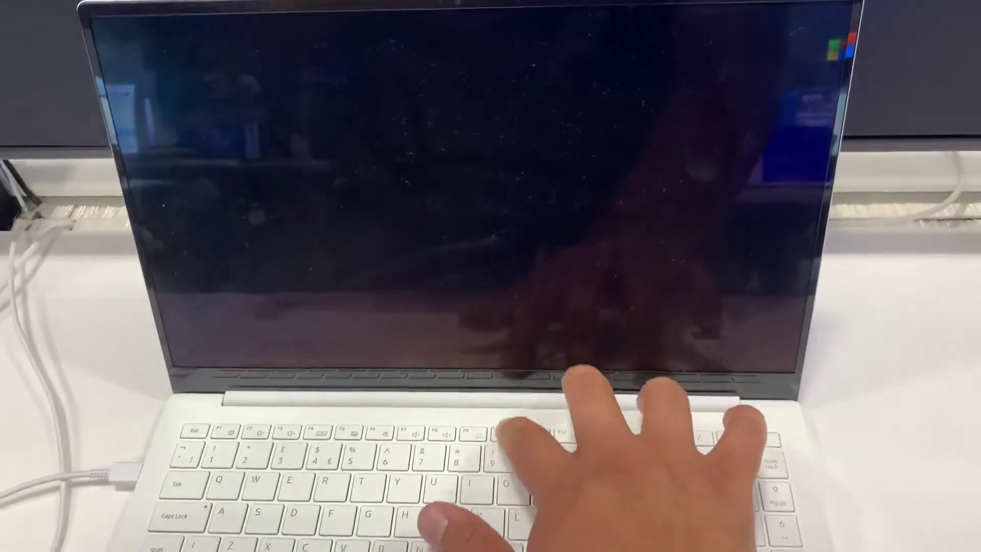